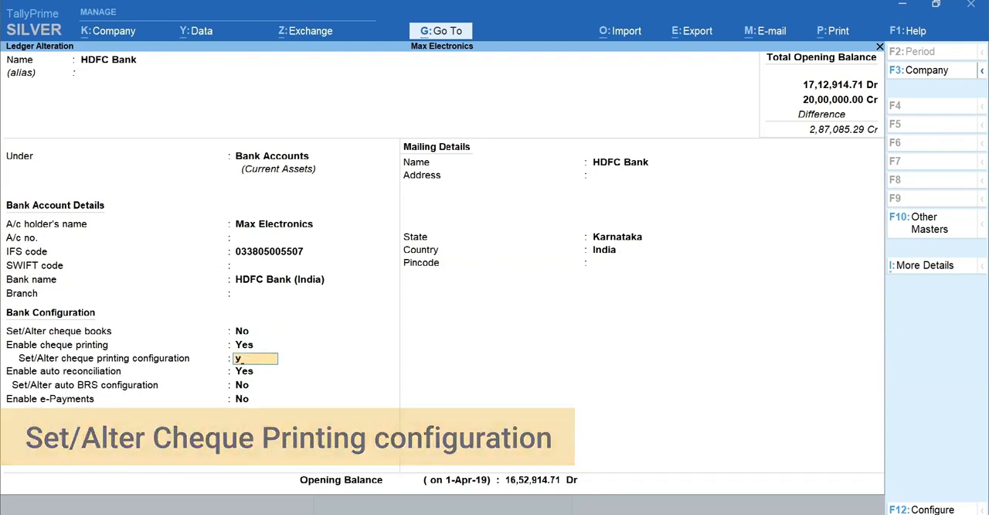
- Enable altering the HDFC Bank ledger's cheque printing configuration and choose CTS Format 3 as the cheque format
{"action": "key", "text": "Return"}
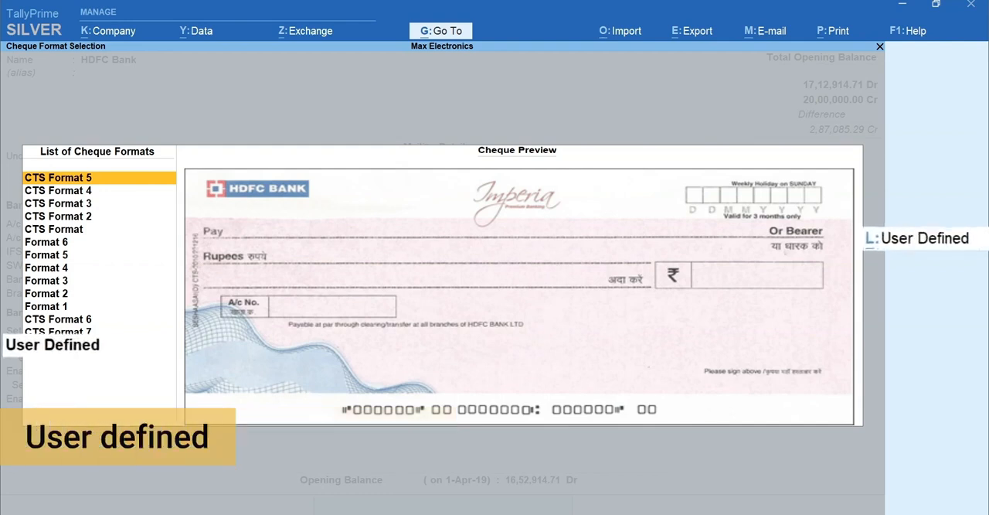
{"action": "key", "text": "Down"}
{"action": "key", "text": "Down"}
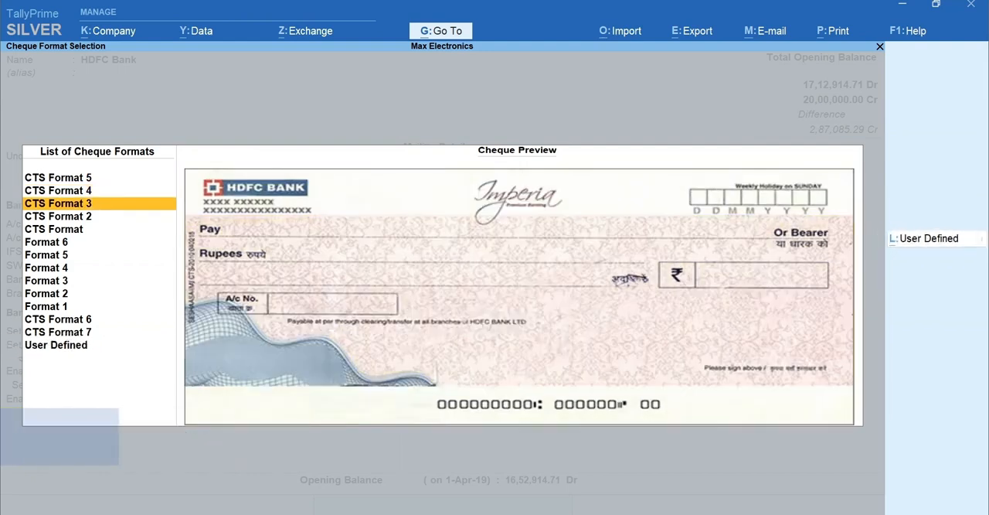
{"action": "key", "text": "Return"}
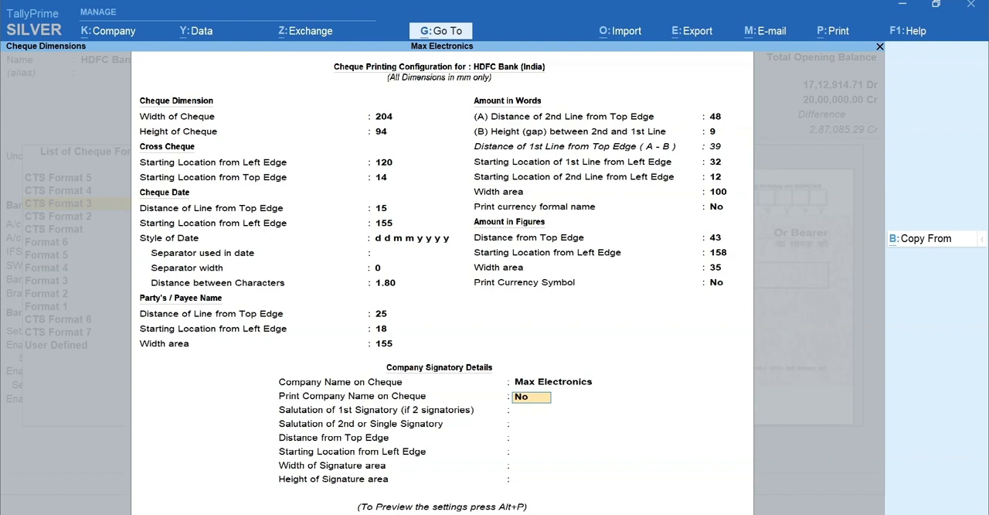
- Enable printing the company name on the cheque, set the first signatory's salutation to Managing Director, and keep the remaining signatory settings
{"action": "key", "text": "y"}
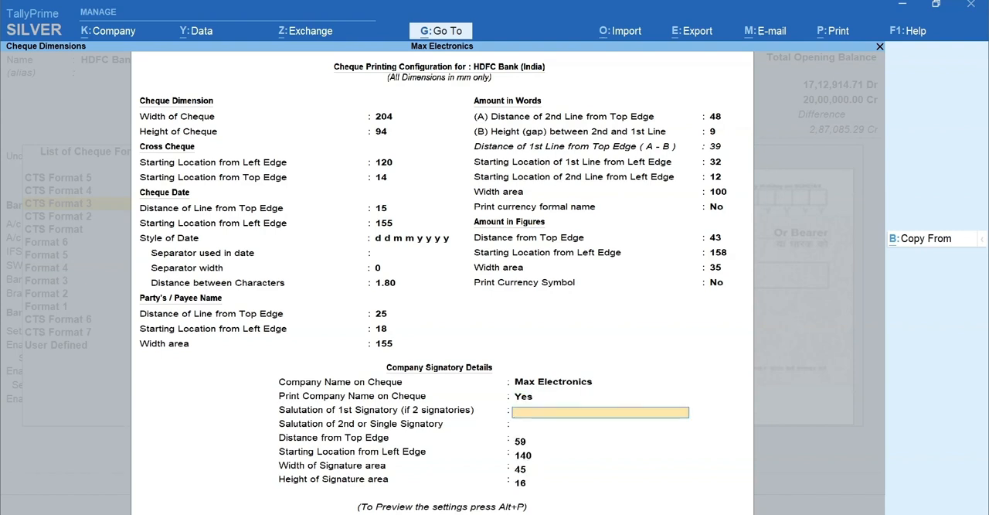
{"action": "type", "text": "Managing Director"}
{"action": "key", "text": "Return"}
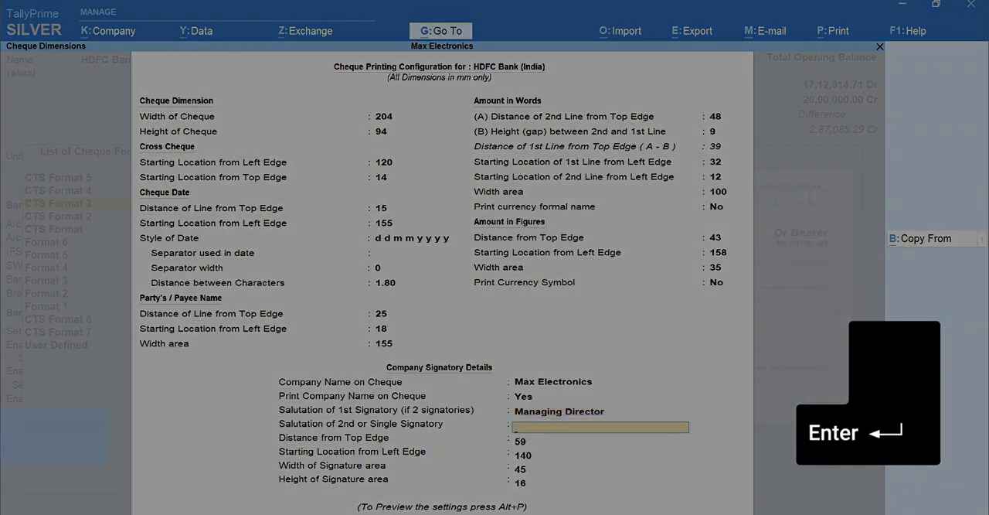
{"action": "key", "text": "Return"}
{"action": "key", "text": "Return"}
{"action": "key", "text": "Return"}
{"action": "key", "text": "Return"}
{"action": "key", "text": "Return"}
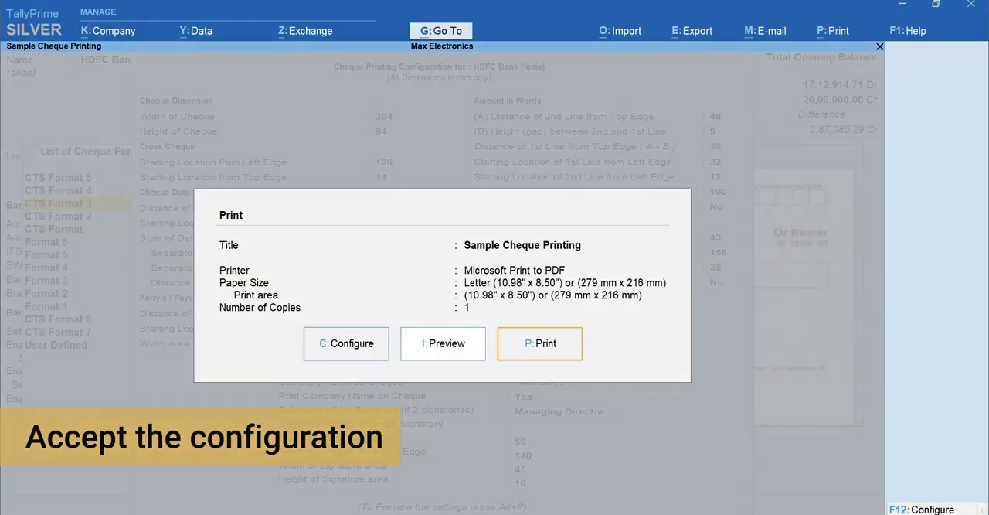
- Preview the sample cheque at a larger zoom and return to the HDFC Bank ledger
{"action": "key", "text": "i"}
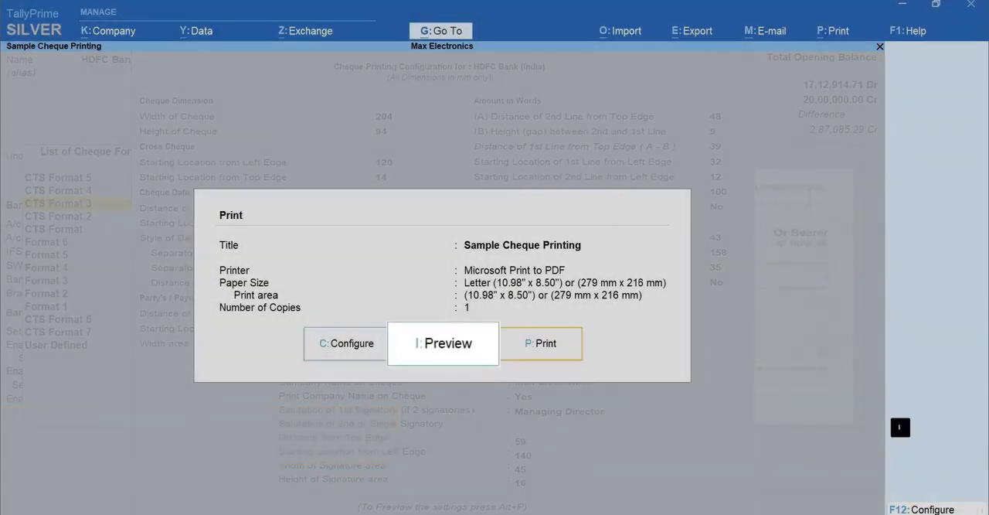
{"action": "key", "text": "alt+z"}
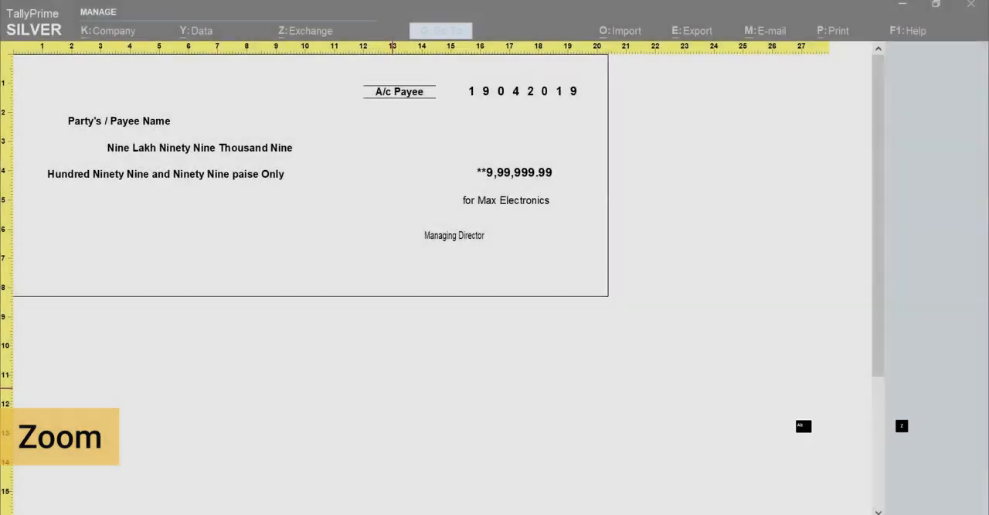
{"action": "key", "text": "Escape"}
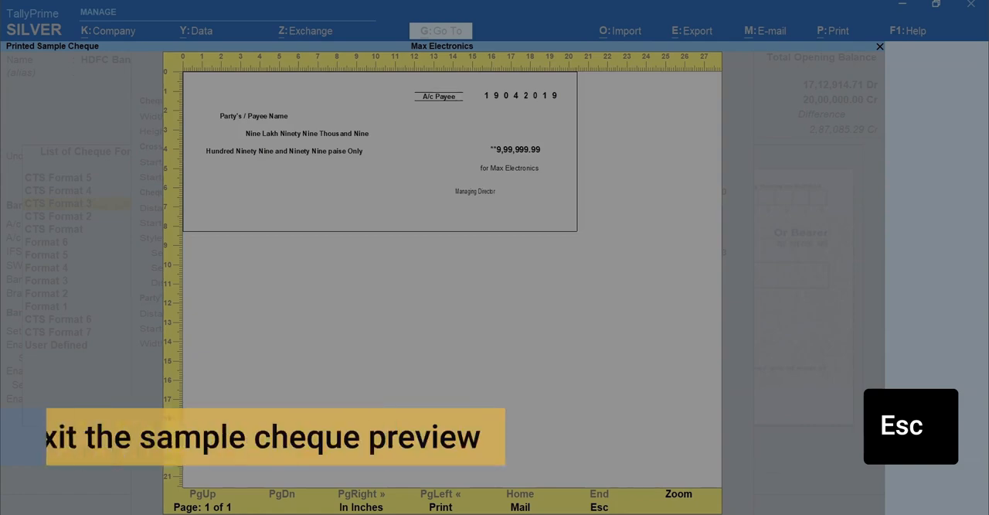
{"action": "key", "text": "Escape"}
{"action": "key", "text": "Escape"}
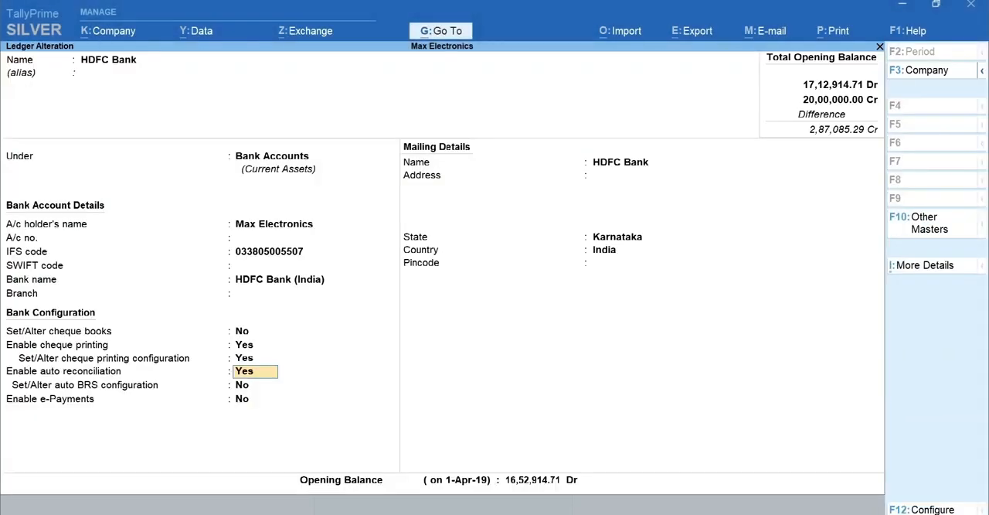
- Save the HDFC Bank ledger alteration and return to the Gateway of Tally
{"action": "key", "text": "ctrl+a"}
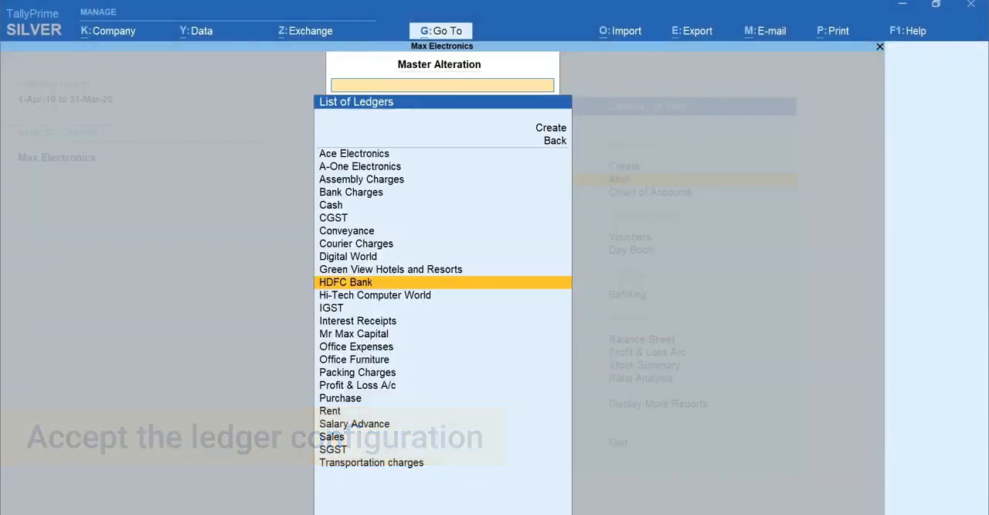
{"action": "key", "text": "Escape"}
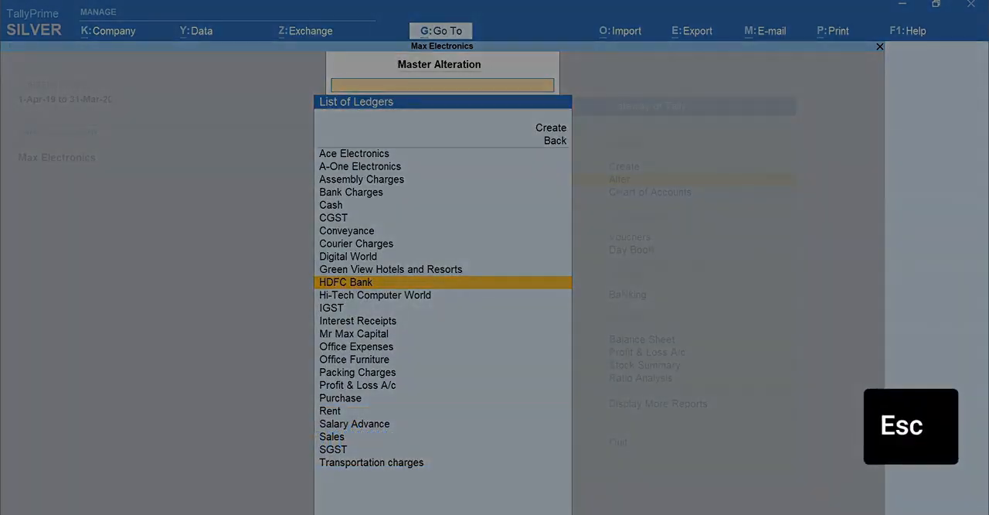
{"action": "key", "text": "Escape"}
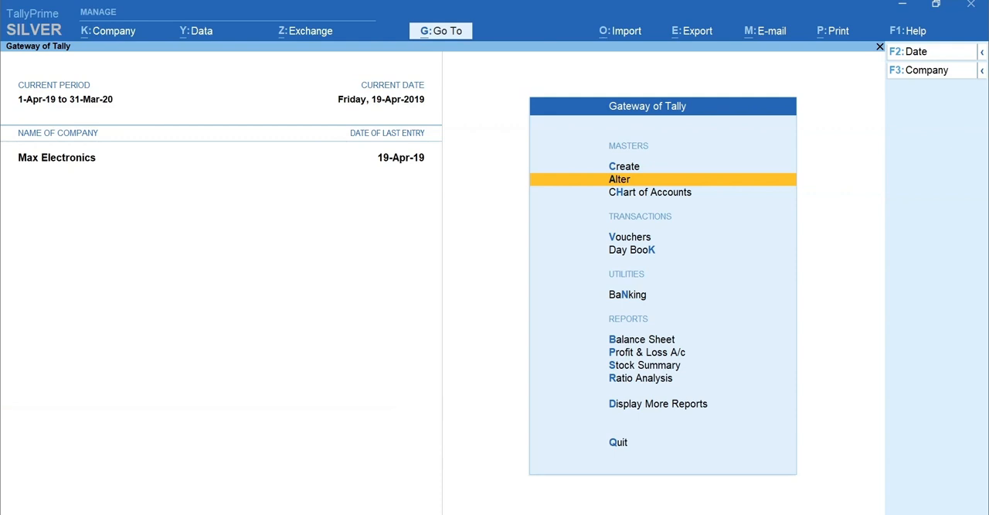
- Start a payment voucher with HDFC Bank as the paying account
{"action": "key", "text": "v"}
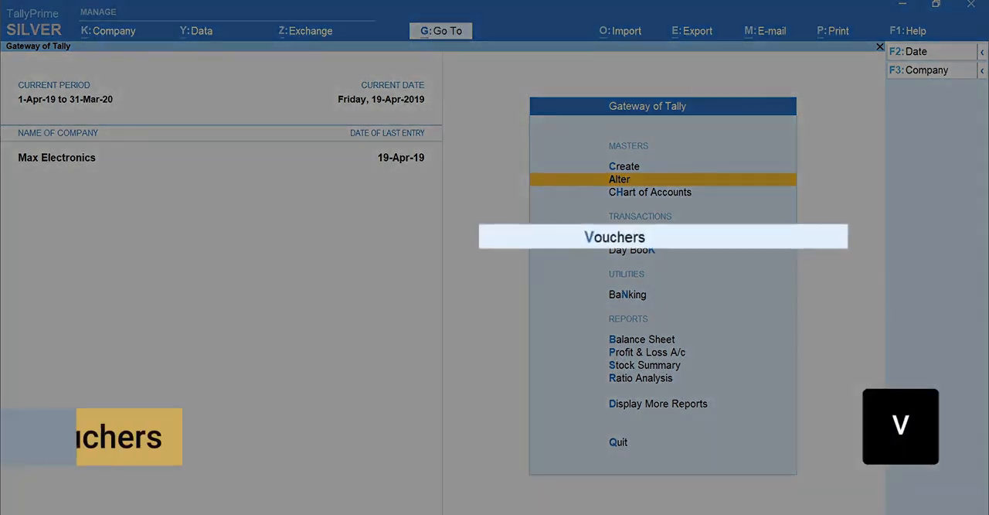
{"action": "key", "text": "F5"}
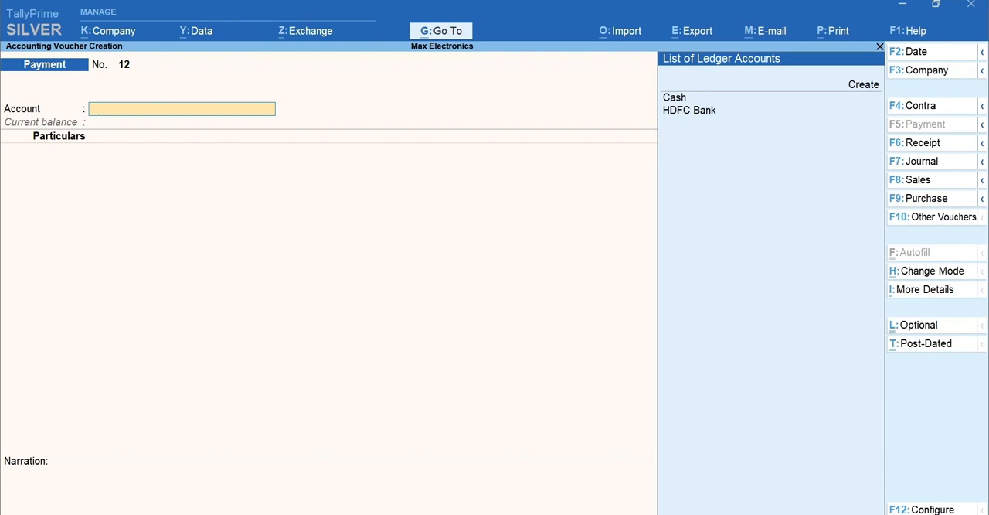
{"action": "key", "text": "Down"}
{"action": "key", "text": "Down"}
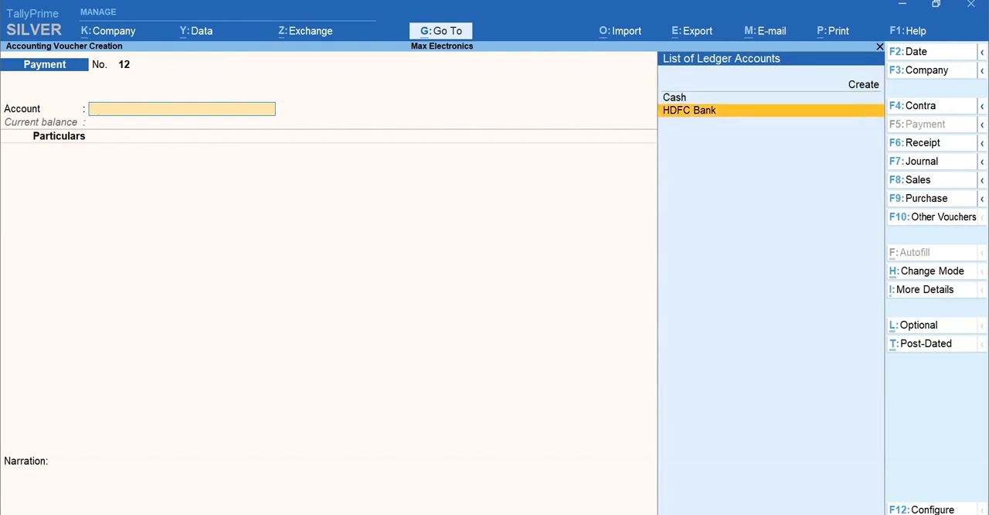
{"action": "key", "text": "Return"}
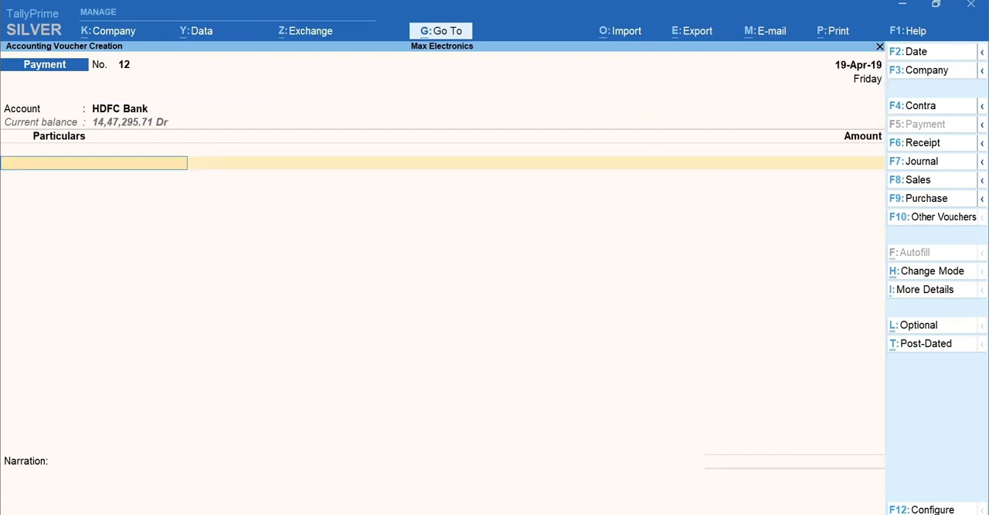
- Add Green View Hotels and Resorts as the payee ledger with an amount of 18,000 and proceed to the bank allocations
{"action": "type", "text": "Gr"}
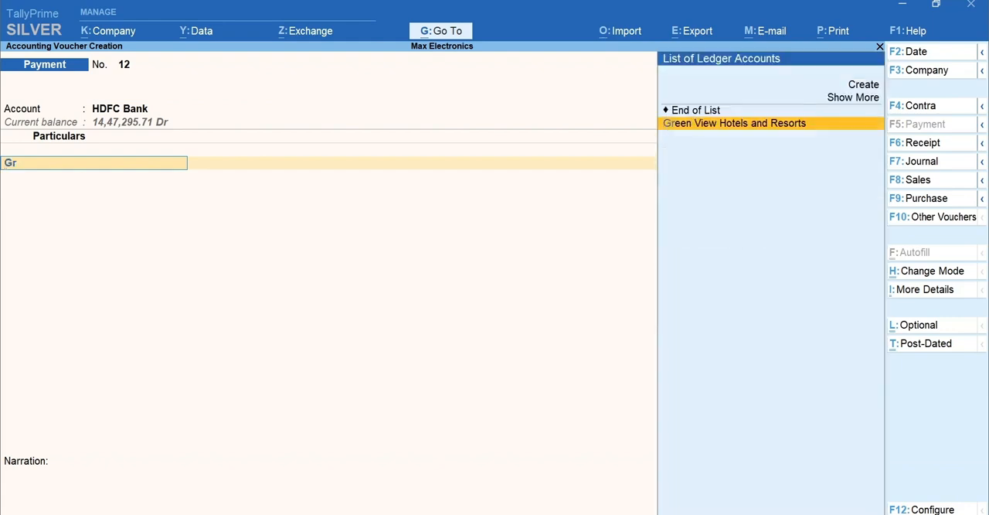
{"action": "key", "text": "Return"}
{"action": "type", "text": "18,000"}
{"action": "key", "text": "Return"}
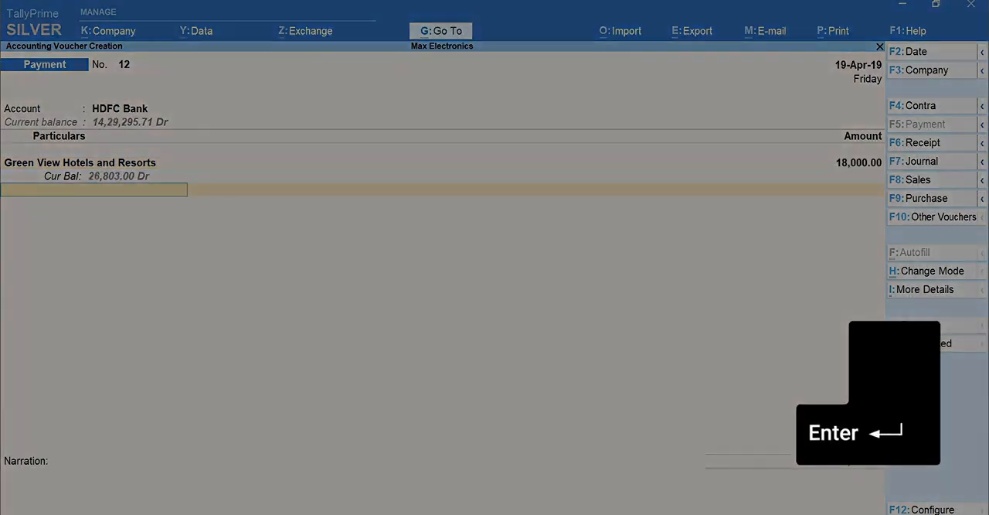
{"action": "key", "text": "Return"}
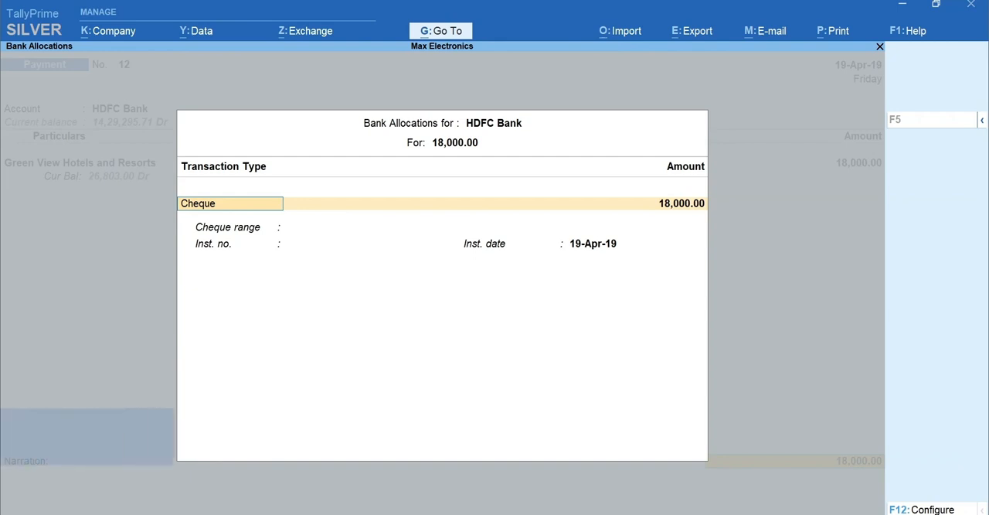
- Allocate the payment to a cheque with instrument number 100101, keeping the full amount and date, and accept the voucher without a narration
{"action": "key", "text": "Return"}
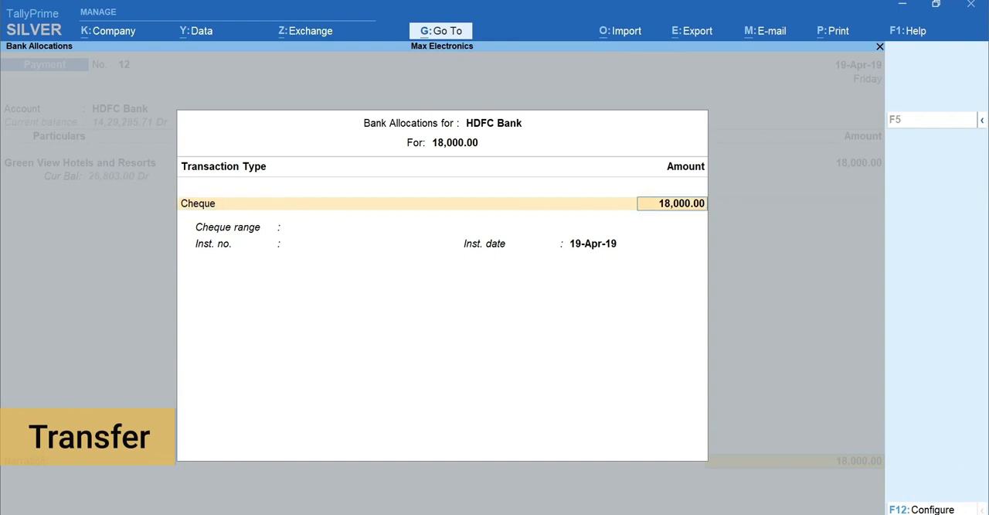
{"action": "key", "text": "Return"}
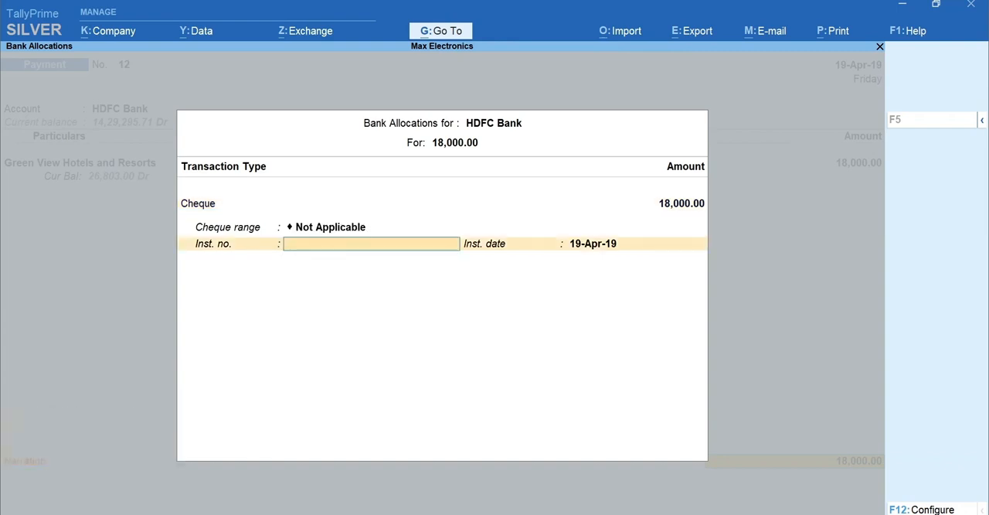
{"action": "type", "text": "100101"}
{"action": "key", "text": "Return"}
{"action": "key", "text": "Return"}
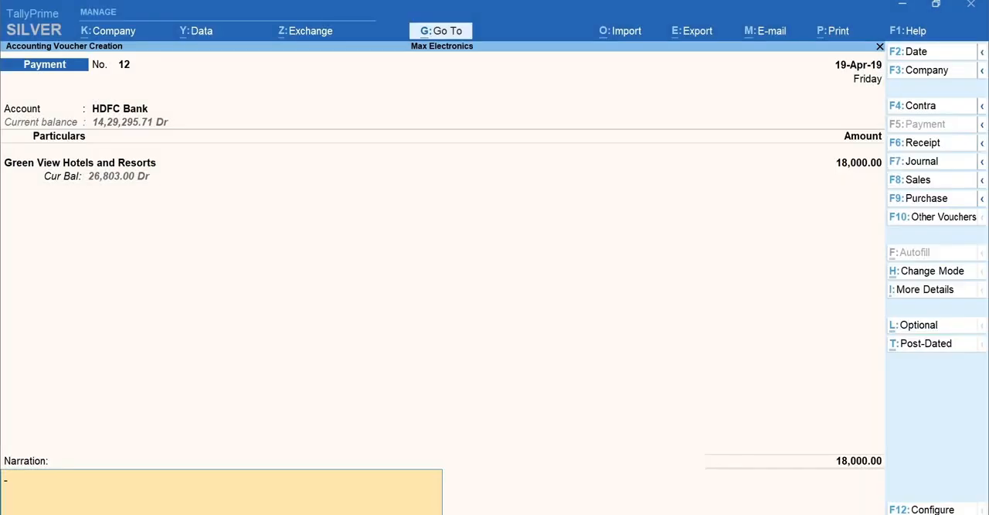
{"action": "key", "text": "Return"}
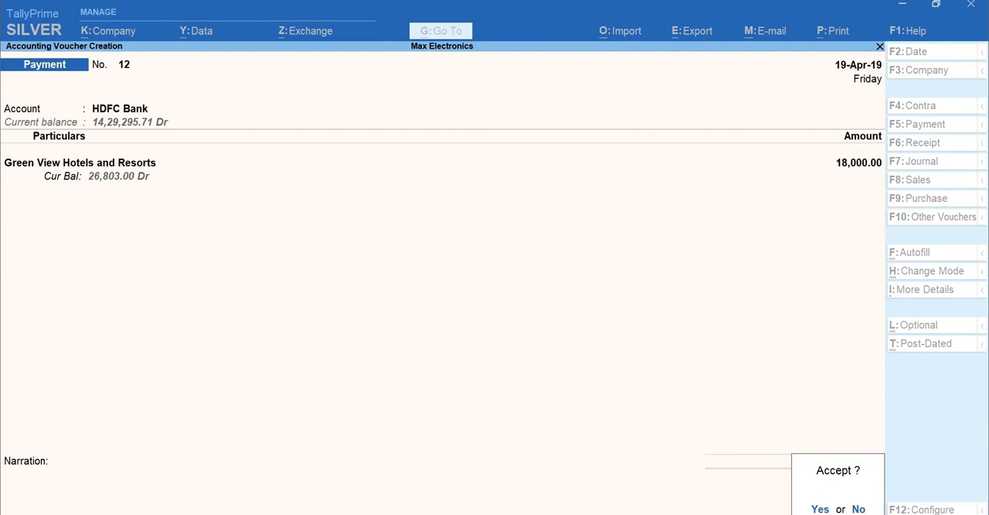
{"action": "key", "text": "Return"}
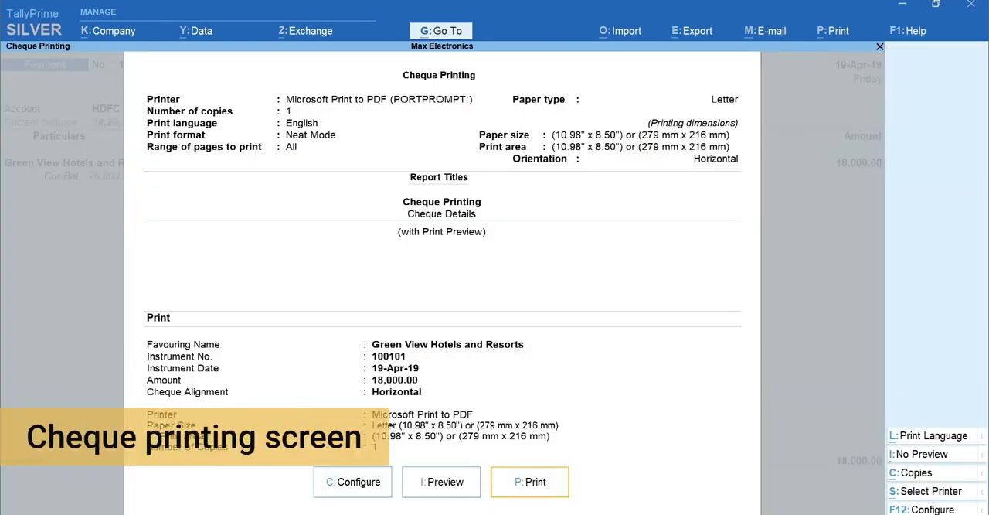
- Preview the Green View Hotels and Resorts cheque at a larger zoom, and print it
{"action": "key", "text": "i"}
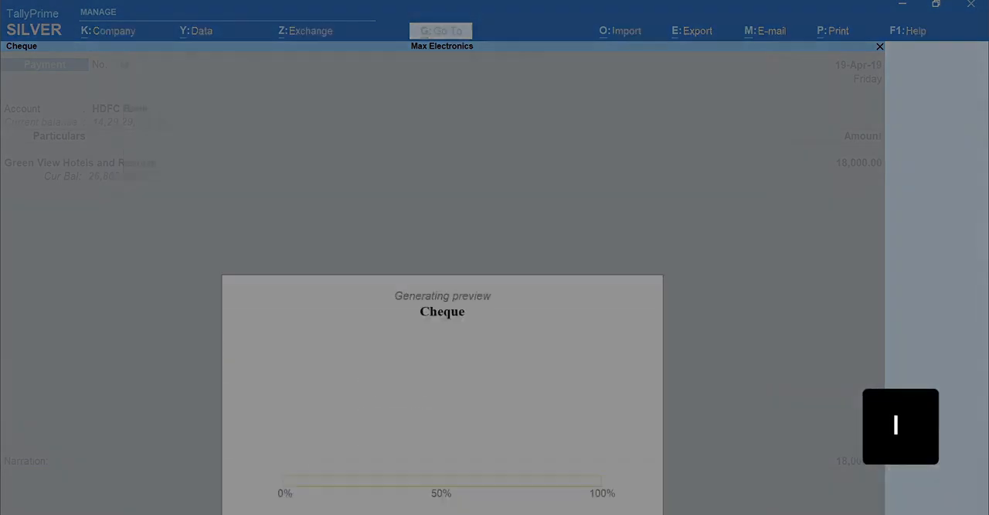
{"action": "key", "text": "alt+z"}
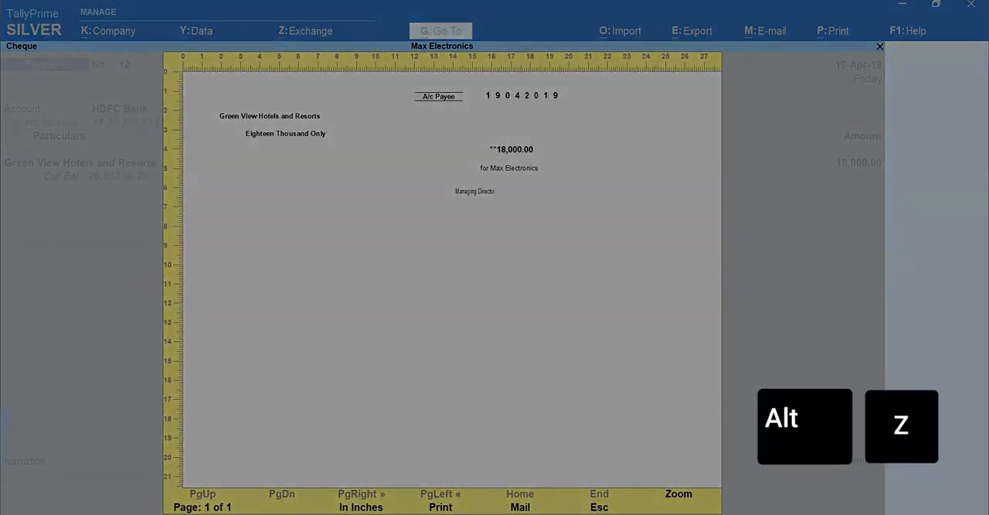
{"action": "key", "text": "Escape"}
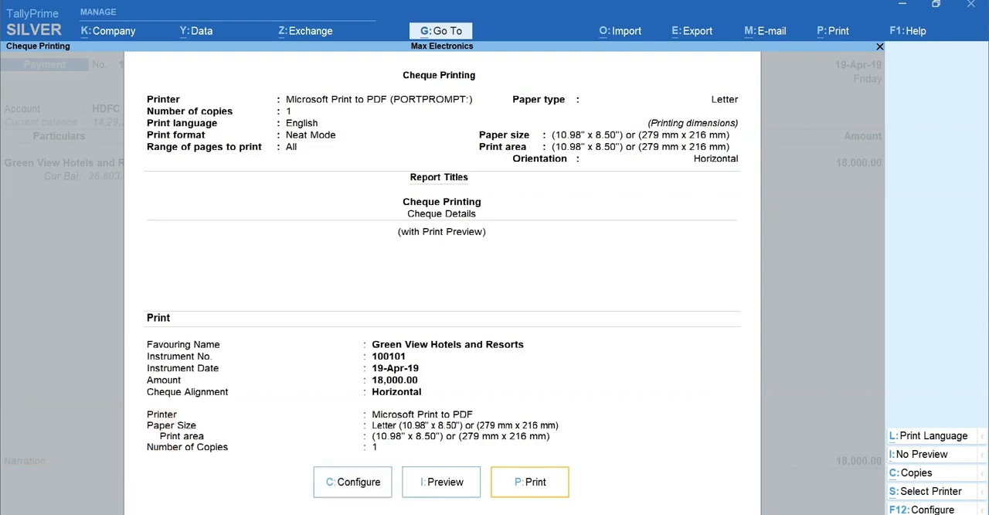
{"action": "key", "text": "p"}
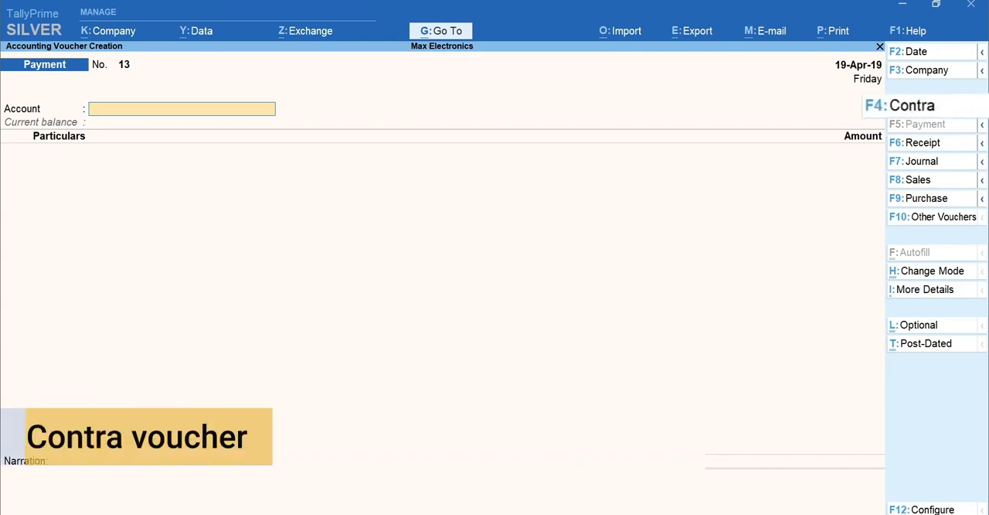
- Start a contra voucher with Cash as the account, enter HDFC Bank for 15,000, and bring up its bank allocations as a cheque
{"action": "key", "text": "F4"}
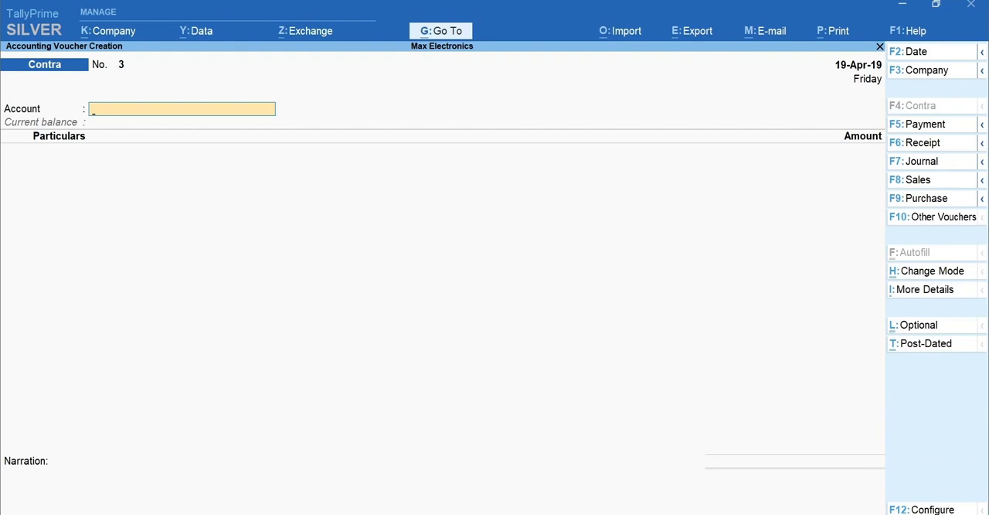
{"action": "type", "text": "cash"}
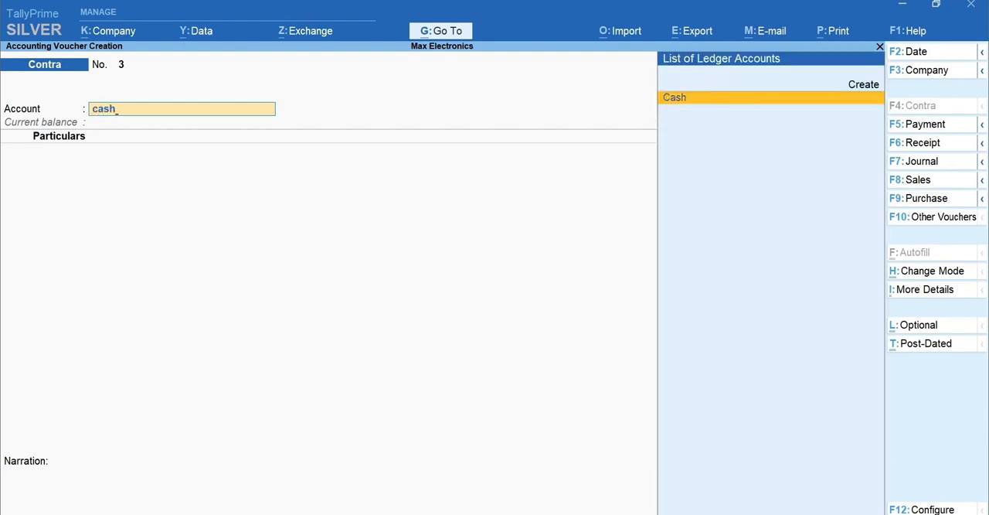
{"action": "key", "text": "Return"}
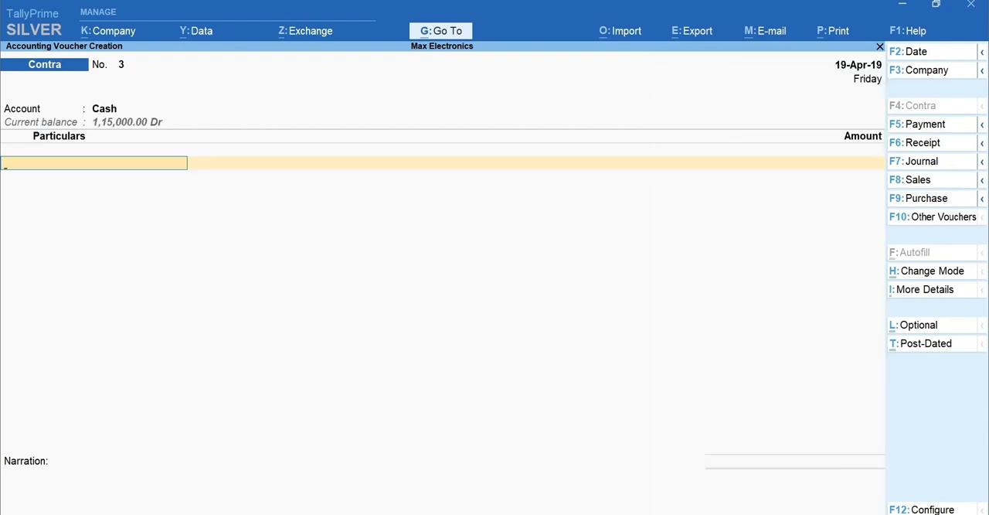
{"action": "type", "text": "Hd"}
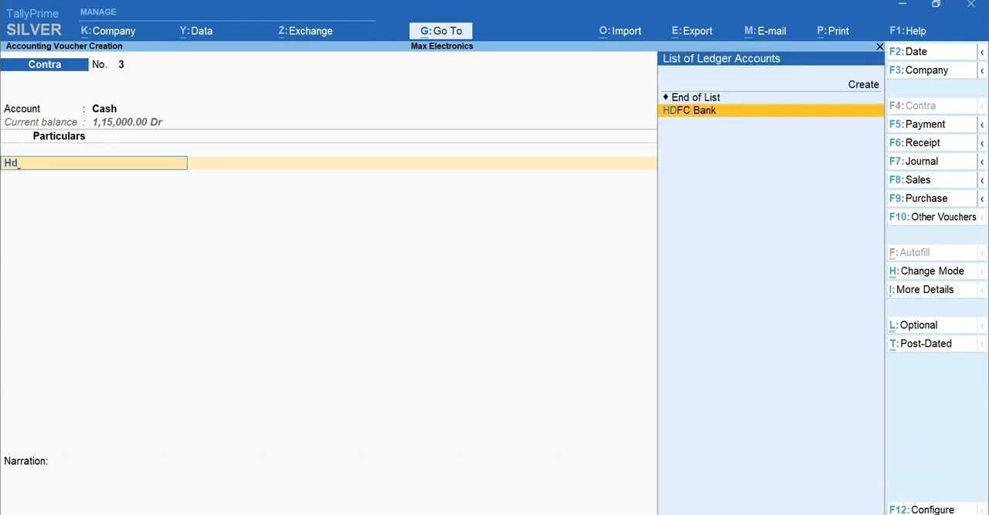
{"action": "key", "text": "Return"}
{"action": "type", "text": "15,000"}
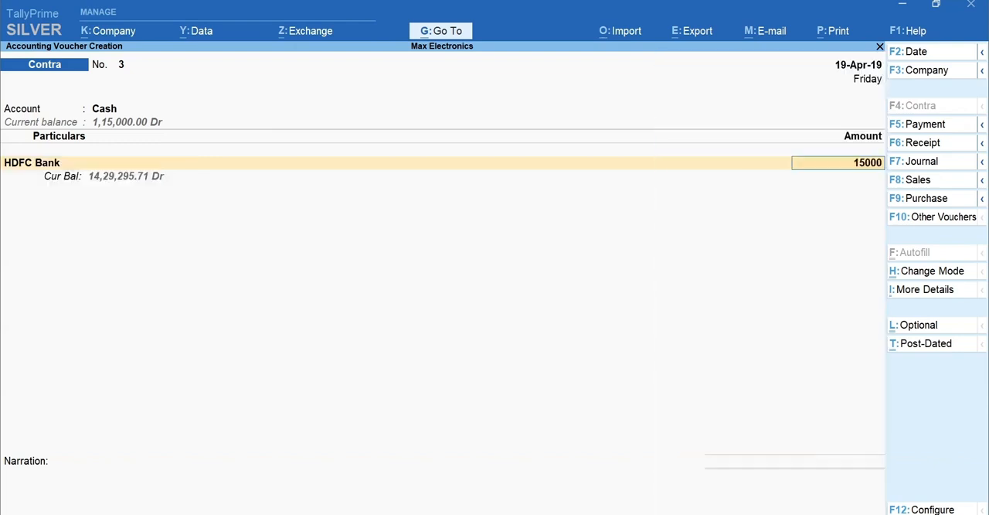
{"action": "key", "text": "Return"}
- Enter instrument number 100102 for the HDFC Bank cheque and configure the bank allocations to show the favouring name
{"action": "key", "text": "Return"}
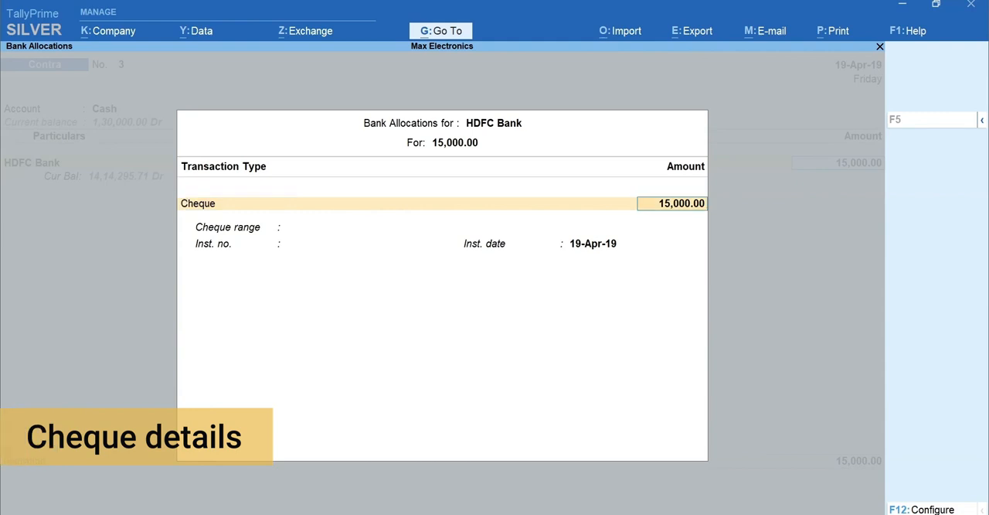
{"action": "key", "text": "Return"}
{"action": "type", "text": "100102"}
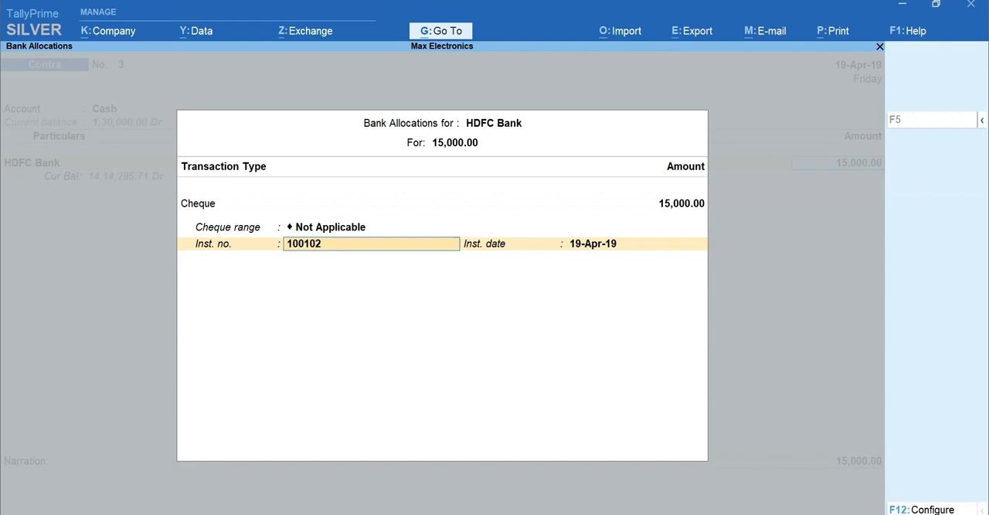
{"action": "key", "text": "F12"}
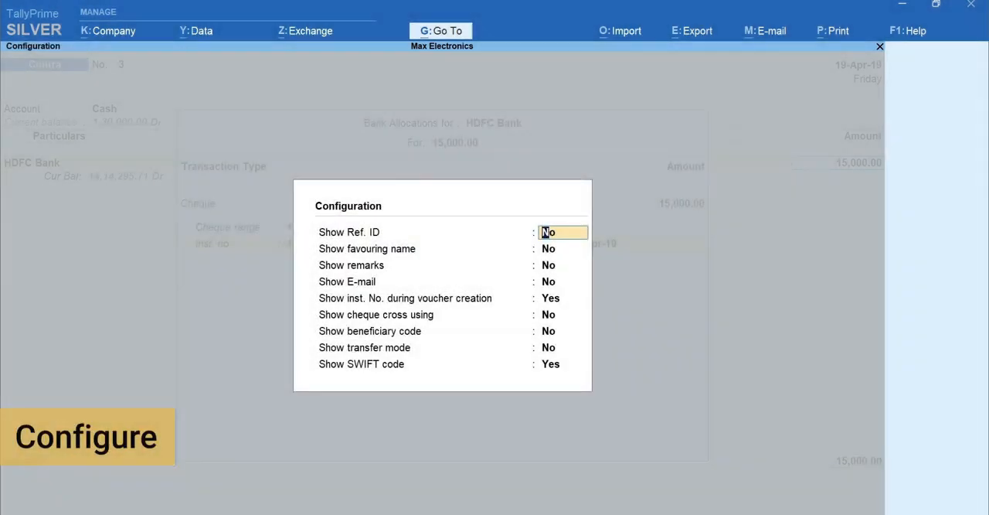
{"action": "key", "text": "Return"}
{"action": "key", "text": "y"}
{"action": "key", "text": "Return"}
{"action": "key", "text": "Return"}
{"action": "key", "text": "Return"}
{"action": "key", "text": "Return"}
{"action": "key", "text": "Return"}
{"action": "key", "text": "Return"}
{"action": "key", "text": "Return"}
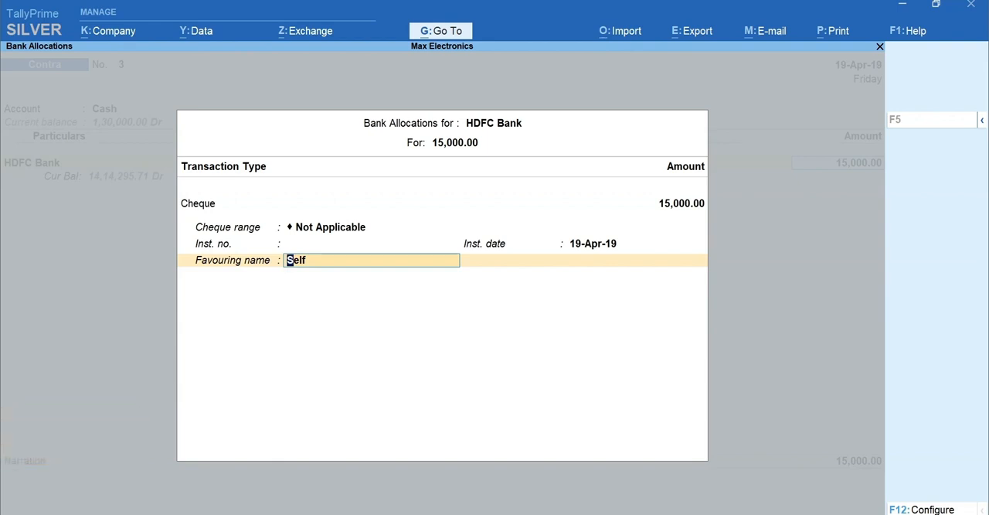
- Keep Self as the cheque's favouring name and accept the contra voucher without a narration
{"action": "key", "text": "Return"}
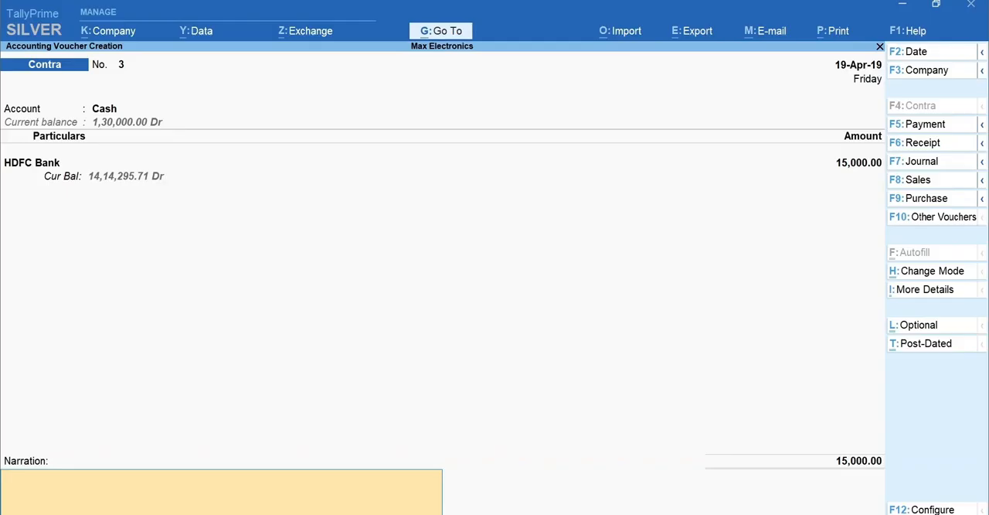
{"action": "key", "text": "Return"}
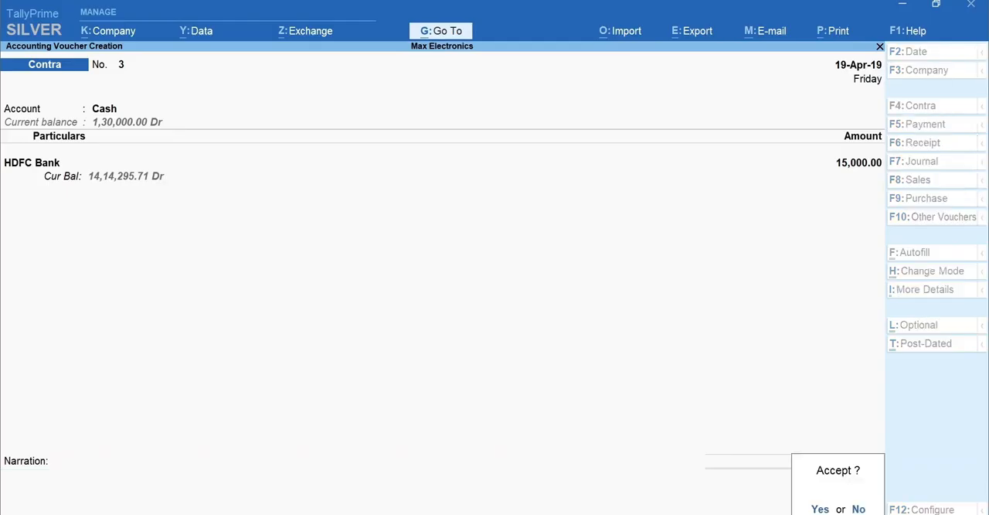
{"action": "key", "text": "Return"}
- Preview the contra voucher's cheque favouring Self at a larger zoom, and print it
{"action": "key", "text": "i"}
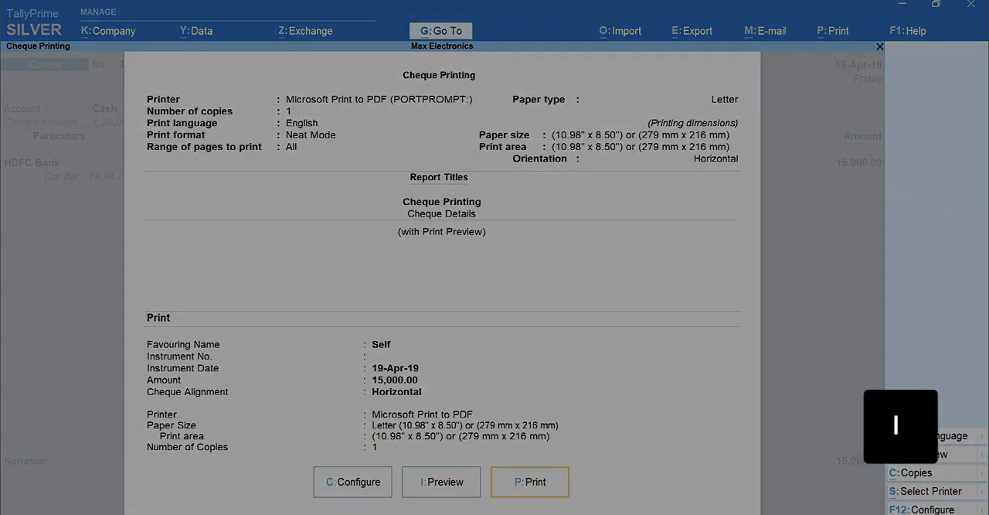
{"action": "key", "text": "alt+z"}
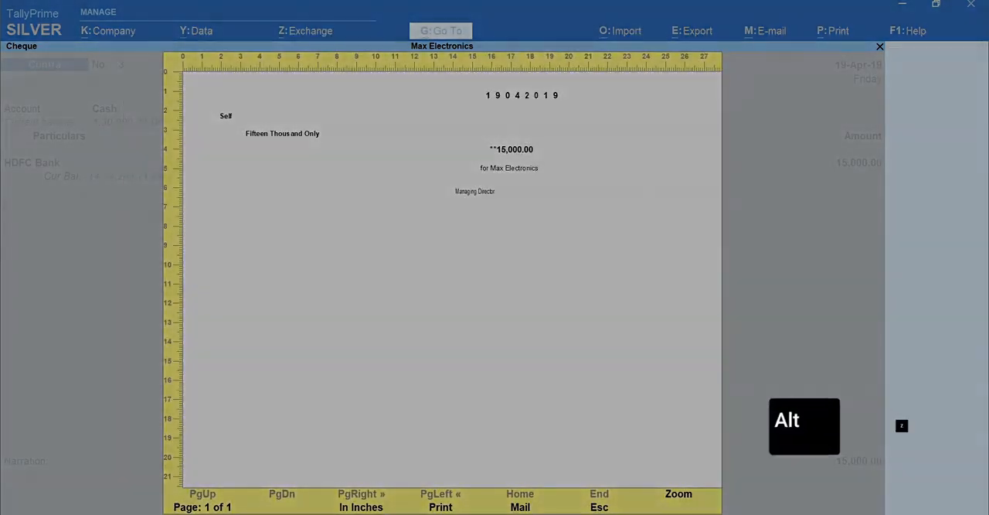
{"action": "key", "text": "Escape"}
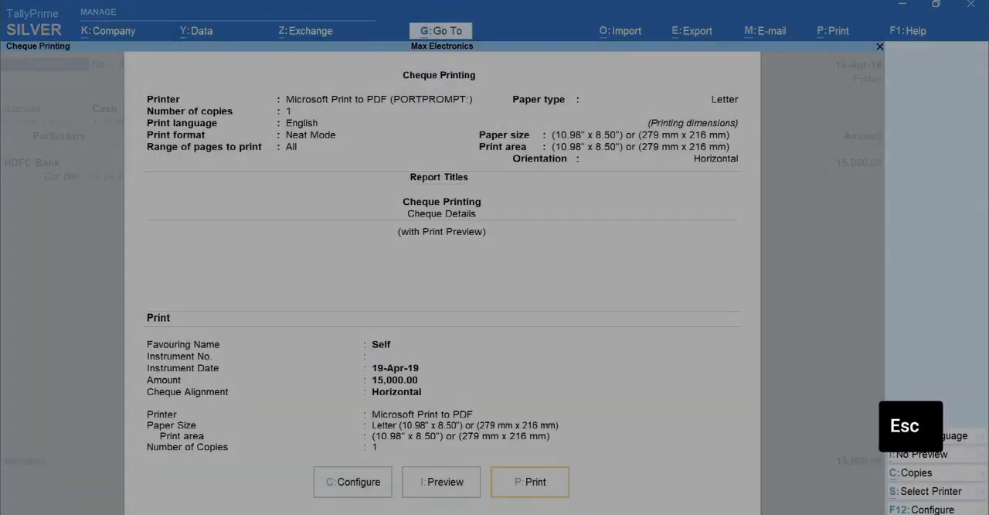
{"action": "key", "text": "p"}
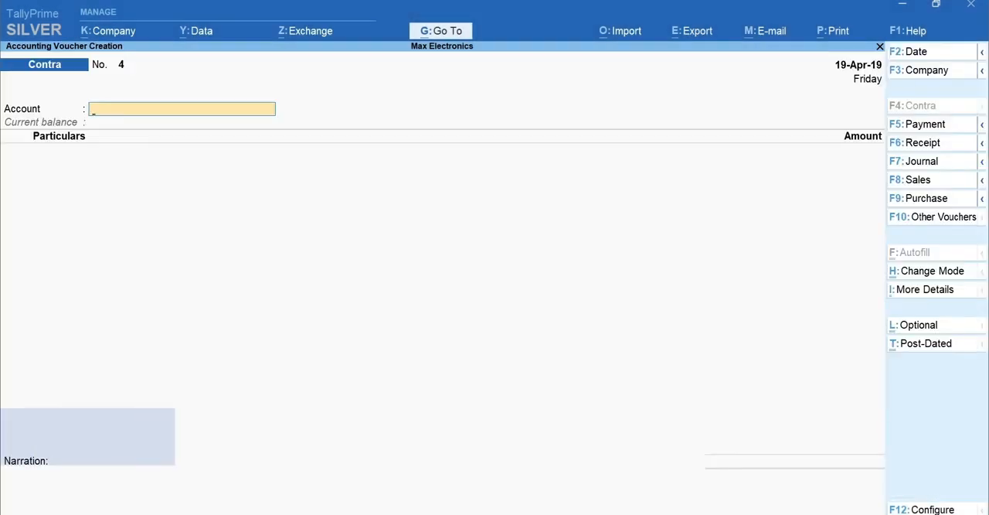
- Leave voucher creation and open the Cheque Printing report from Banking for HDFC Bank
{"action": "key", "text": "Escape"}
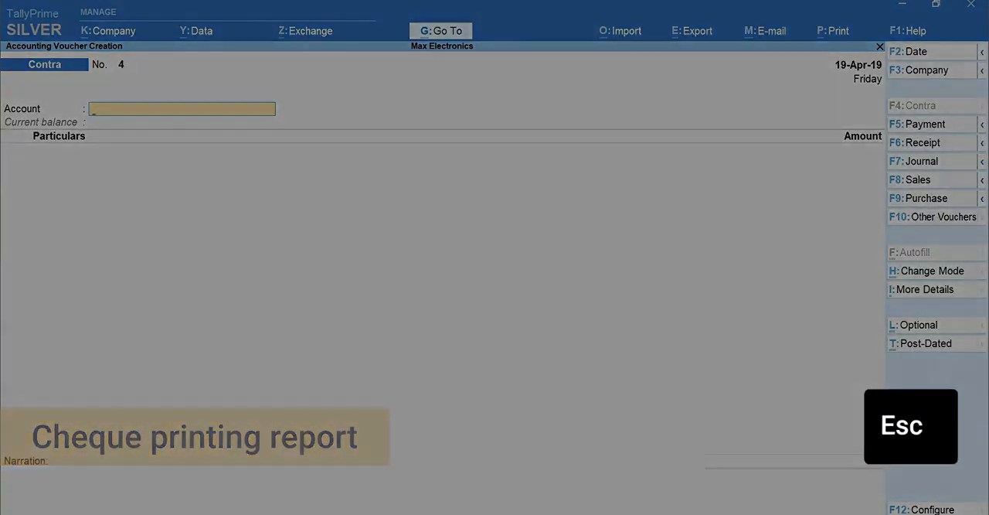
{"action": "key", "text": "y"}
{"action": "key", "text": "n"}
{"action": "key", "text": "Return"}
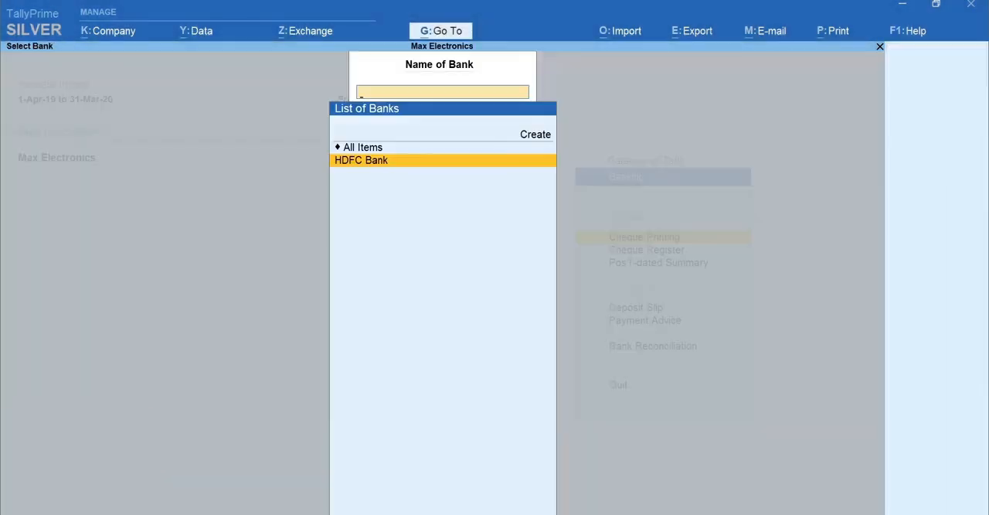
{"action": "key", "text": "Return"}
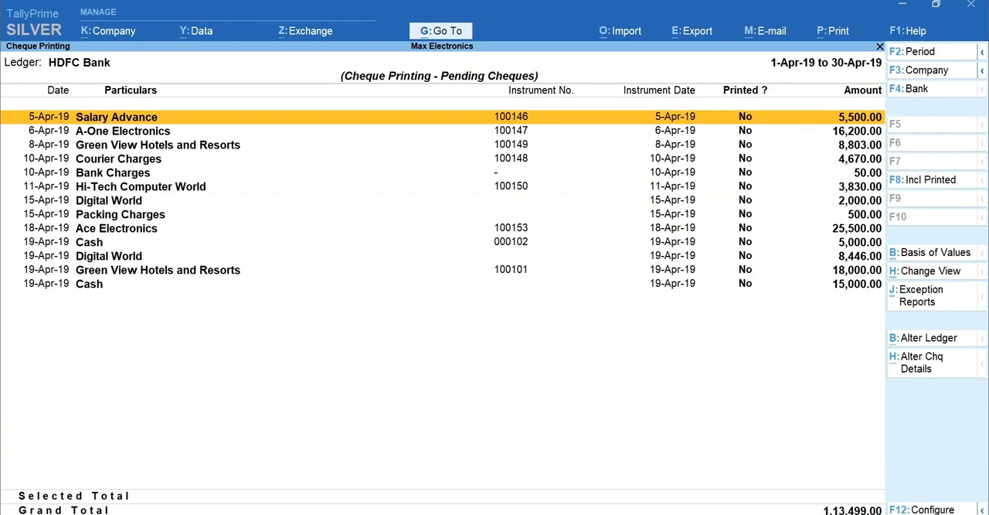
- Select the first four pending cheques, Salary Advance through Courier Charges, and start printing them with cheque details shown before printing
{"action": "key", "text": "space"}
{"action": "key", "text": "space"}
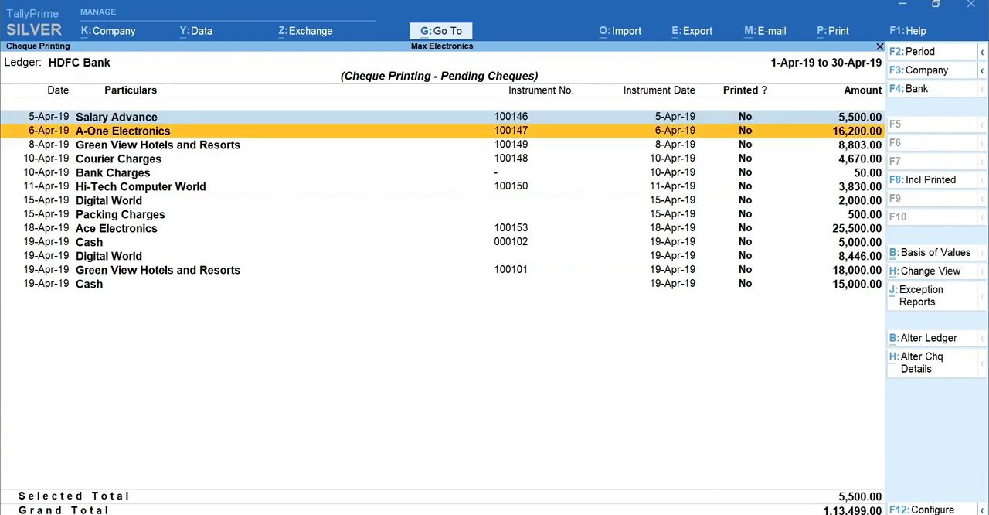
{"action": "key", "text": "space"}
{"action": "key", "text": "space"}
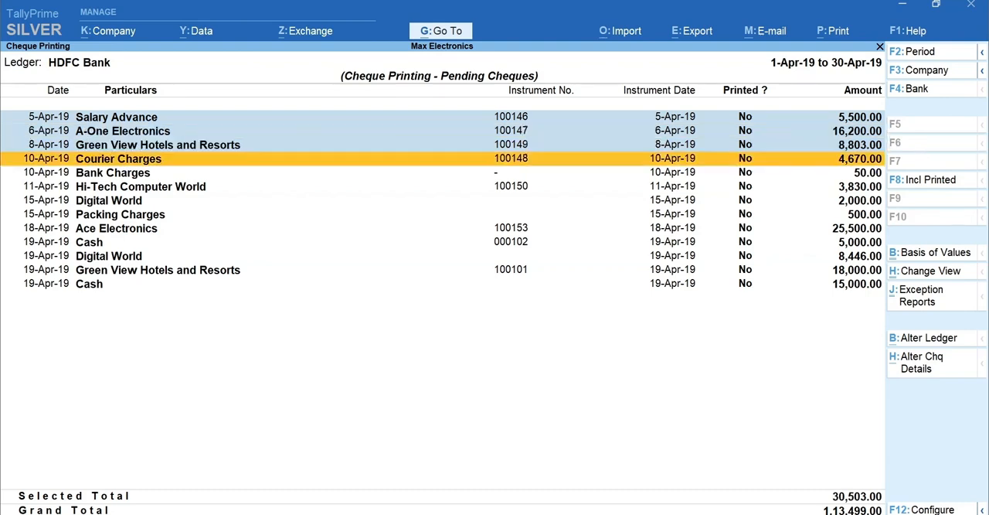
{"action": "key", "text": "ctrl+p"}
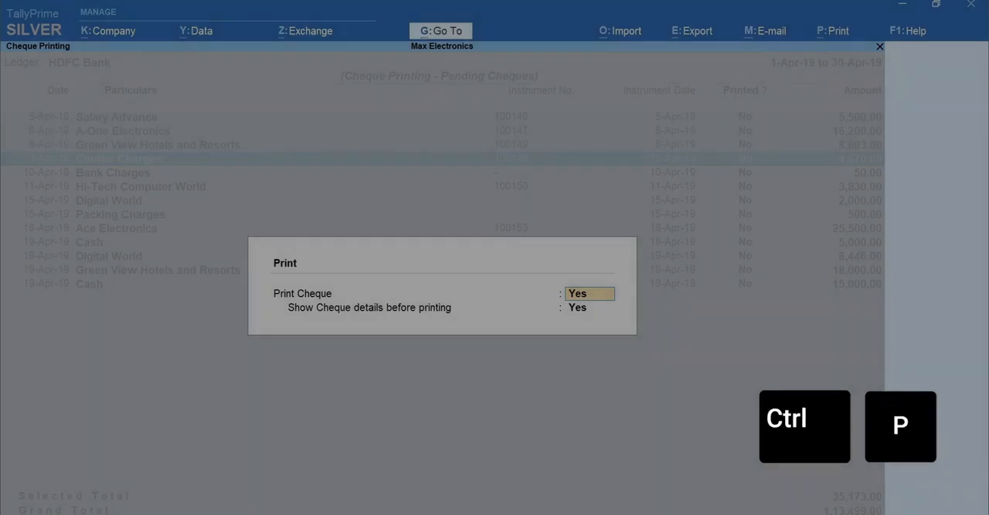
{"action": "key", "text": "Return"}
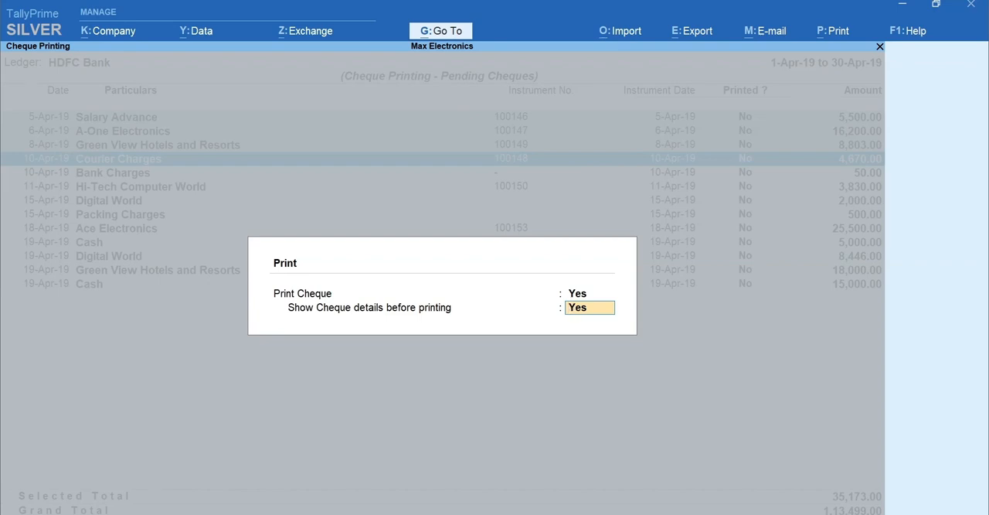
{"action": "key", "text": "Return"}
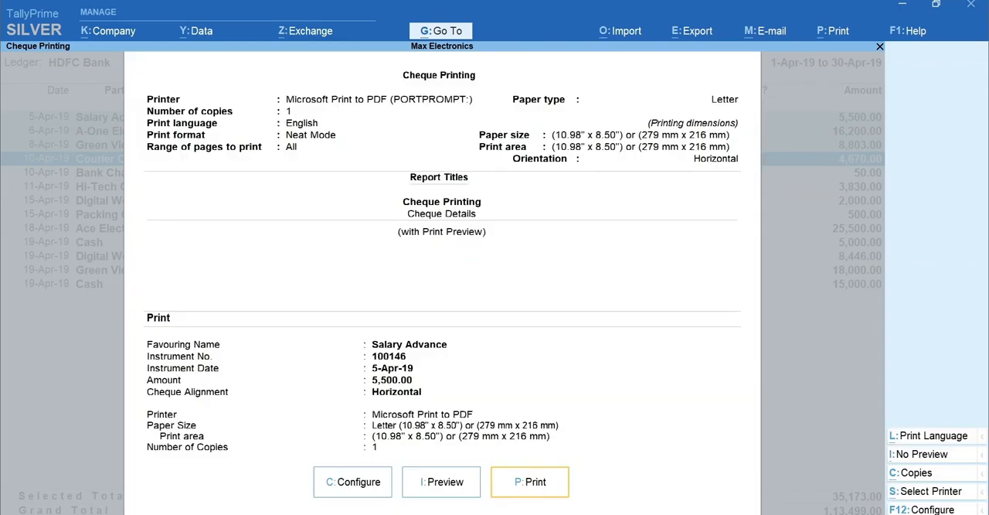
- Preview and print the Salary Advance cheque, and exit the remaining print screens back to the pending cheques list
{"action": "key", "text": "i"}
{"action": "key", "text": "p"}
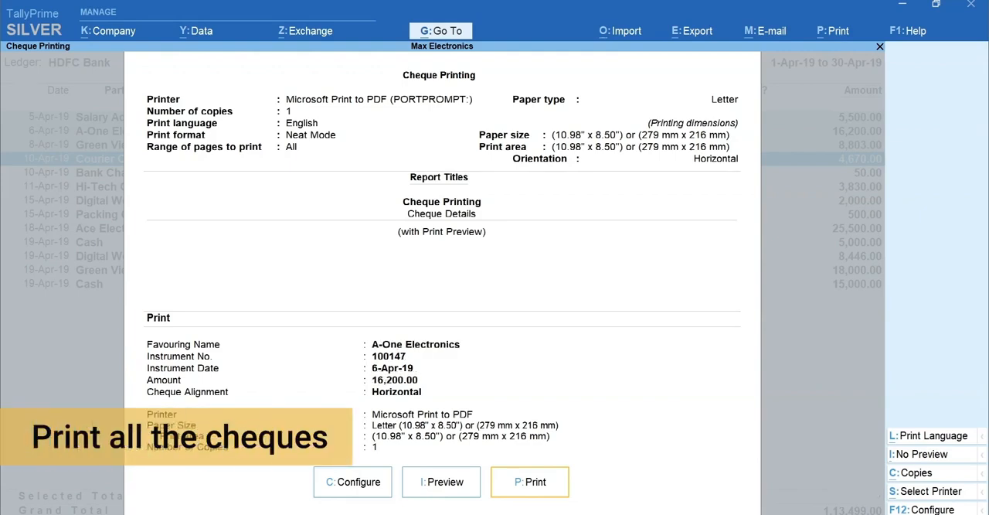
{"action": "key", "text": "Escape"}
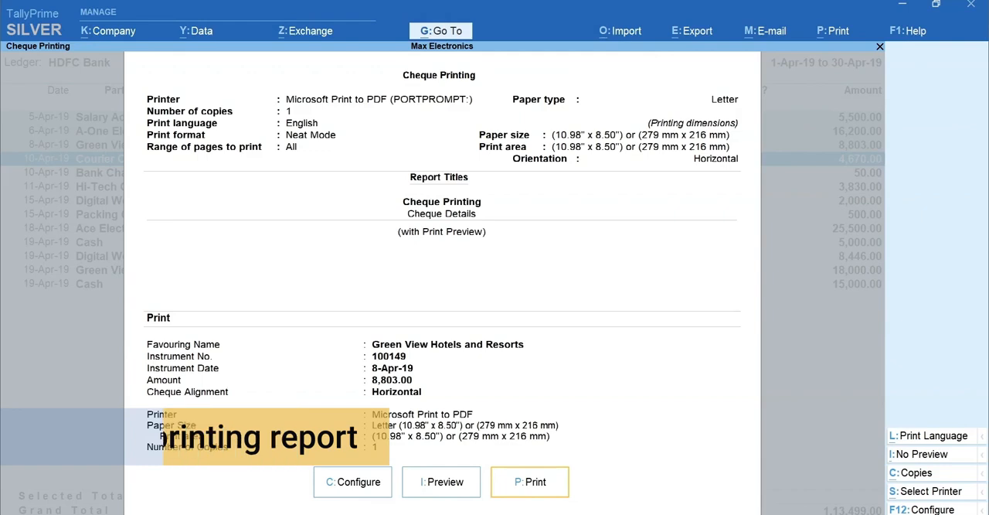
{"action": "key", "text": "Escape"}
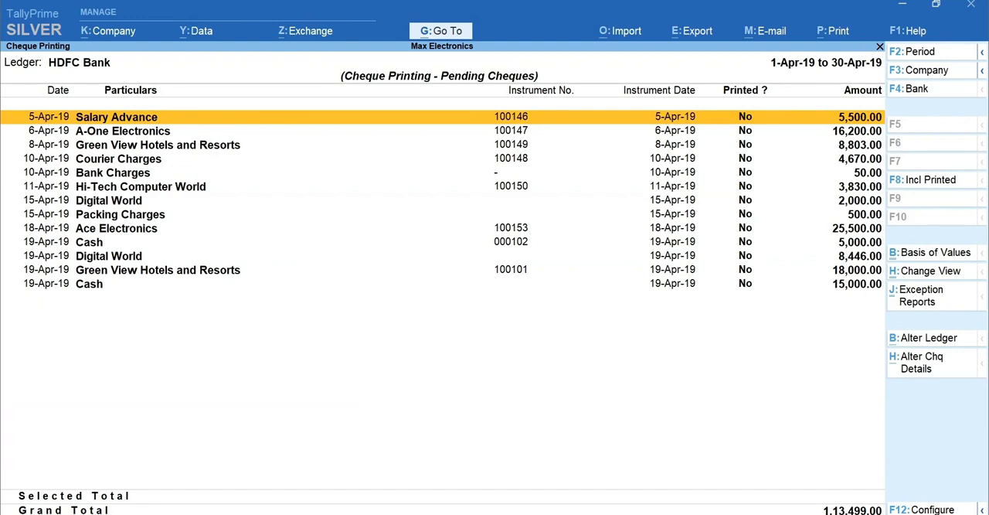
- Alter the cheque details of the Bank Charges entry by setting its instrument number to 145refd, and save the change
{"action": "key", "text": "alt+h"}
{"action": "key", "text": "Down"}
{"action": "key", "text": "Down"}
{"action": "key", "text": "Down"}
{"action": "key", "text": "Down"}
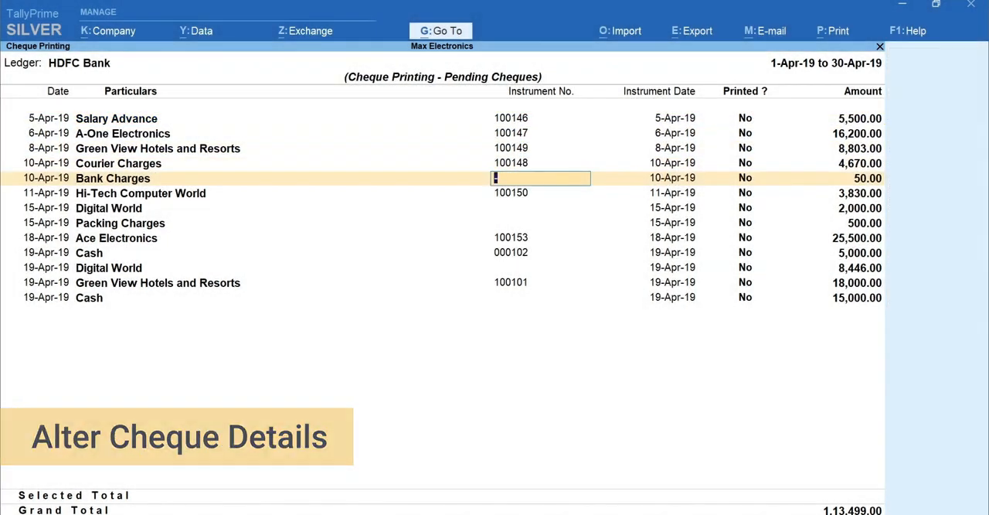
{"action": "type", "text": "145refd"}
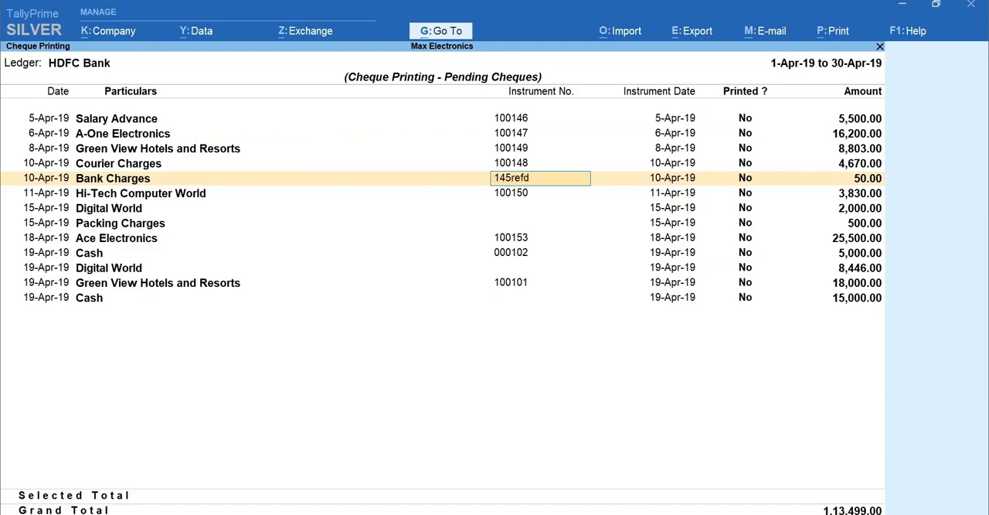
{"action": "key", "text": "ctrl+a"}
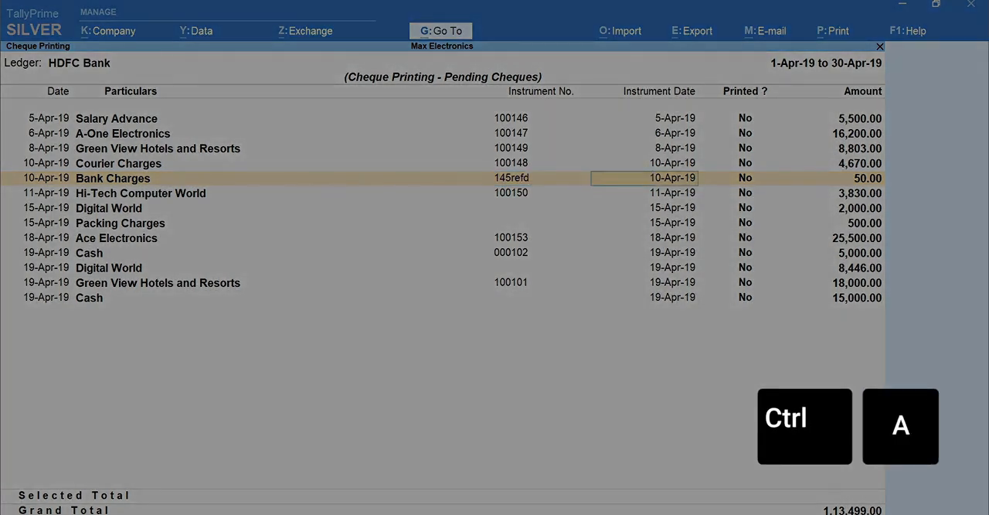